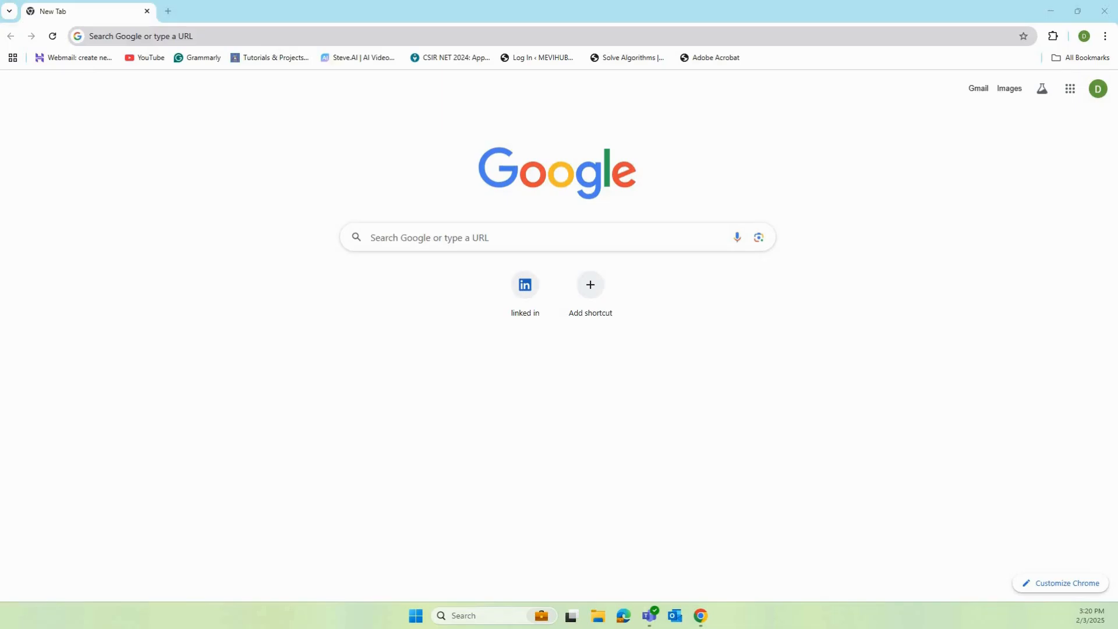
Search the web for "uaexpert" and open Unified Automation's free download page for the UaExpert OPC UA client
left_click(294, 40)
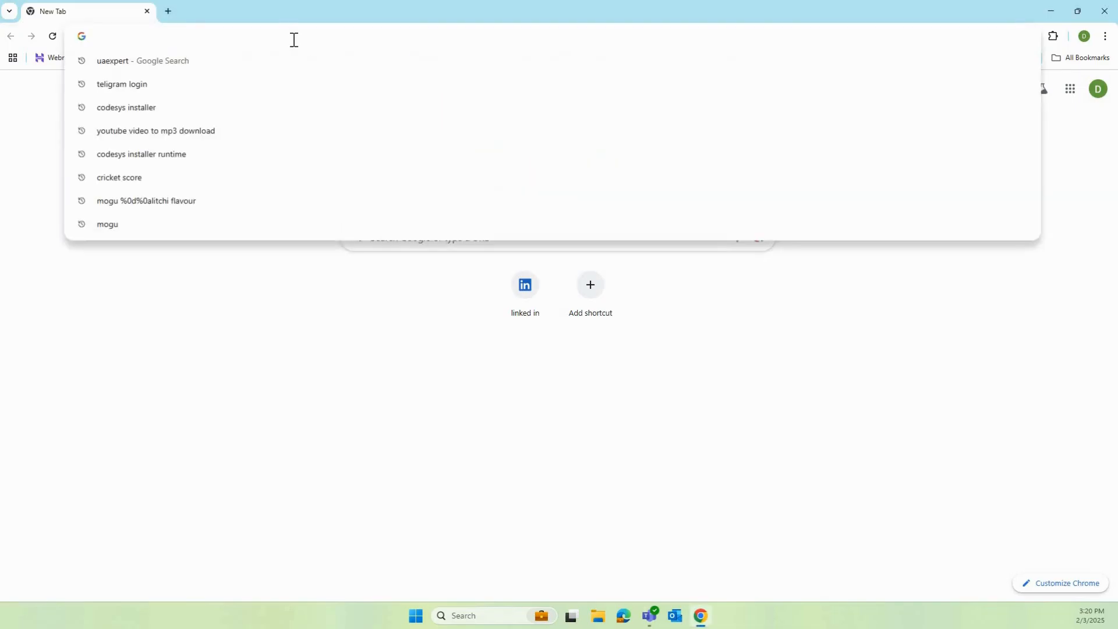
type("uaexpert")
key("Return")
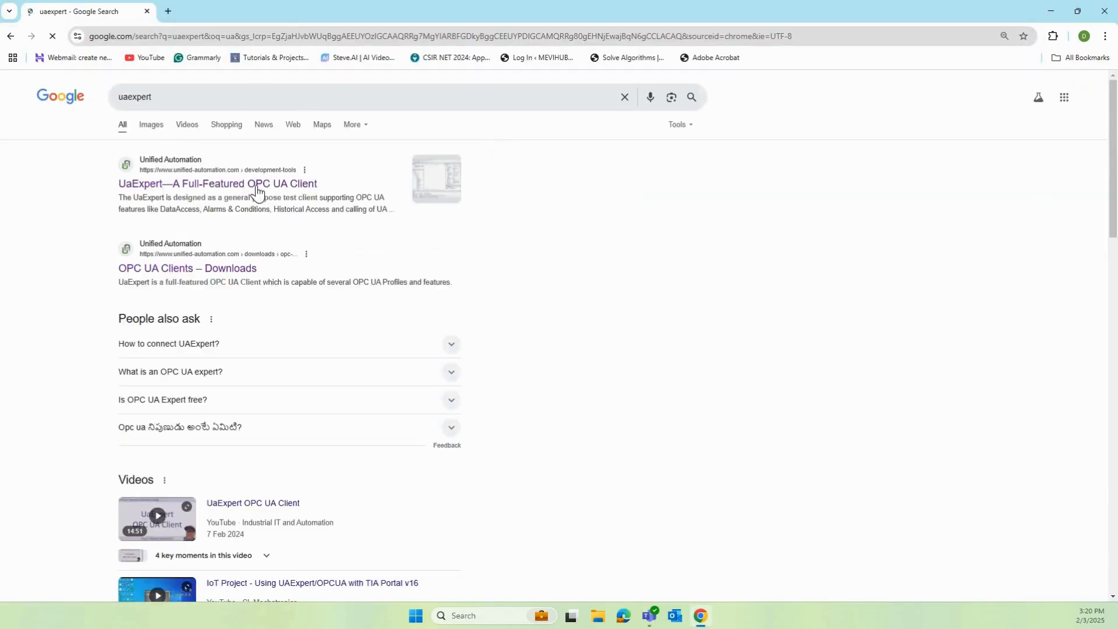
left_click(274, 183)
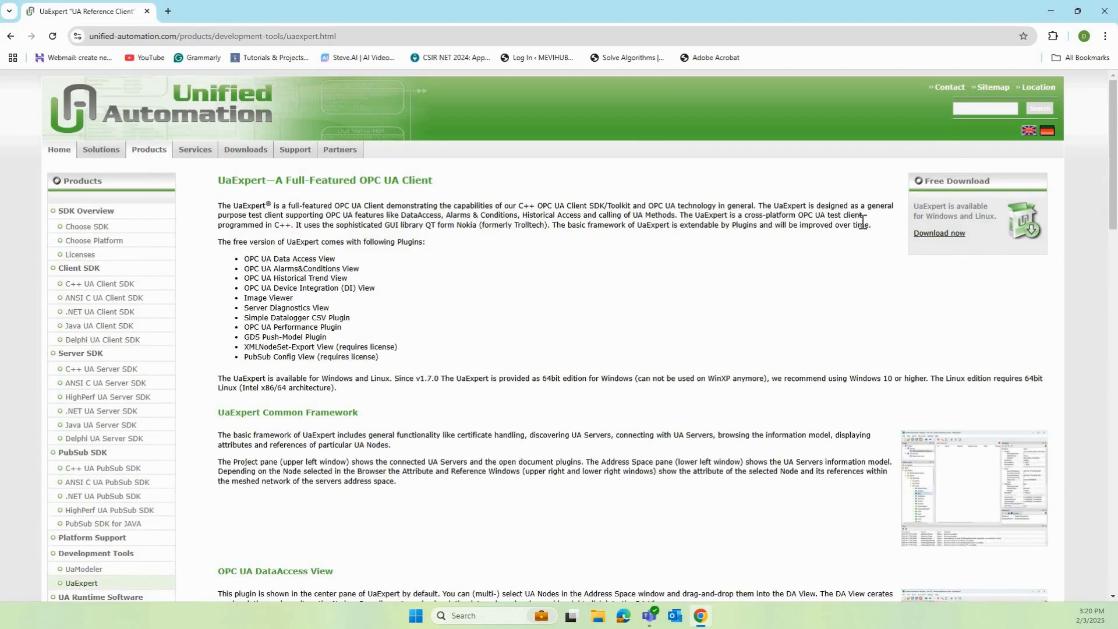
left_click(932, 235)
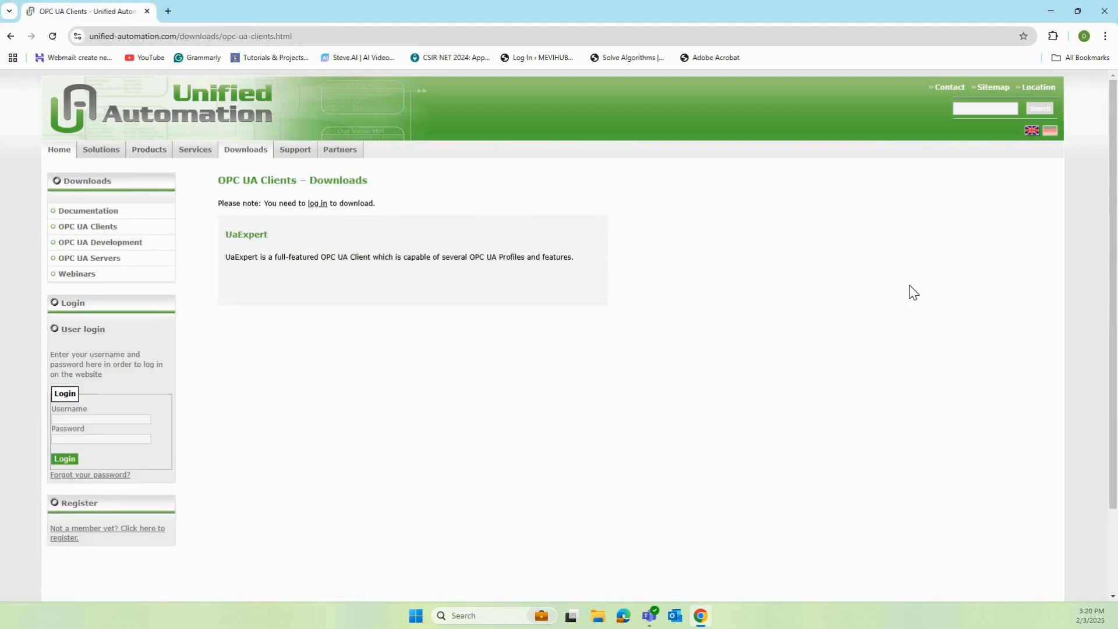
Open the website's account registration form and review the fields required before downloading
left_click(315, 205)
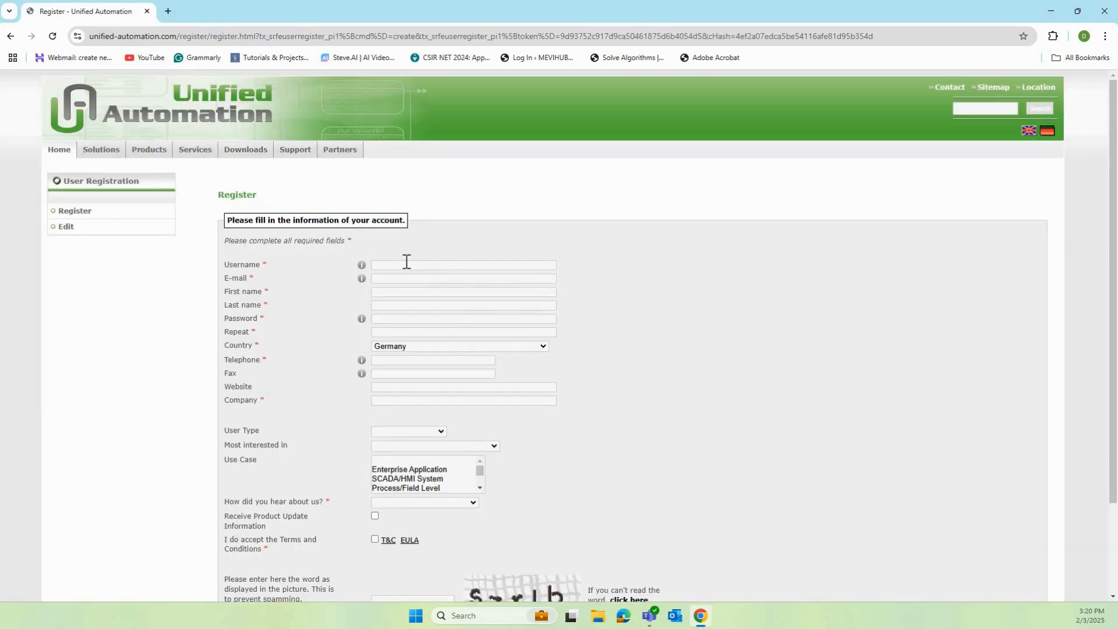
scroll(513, 513, "down", 2)
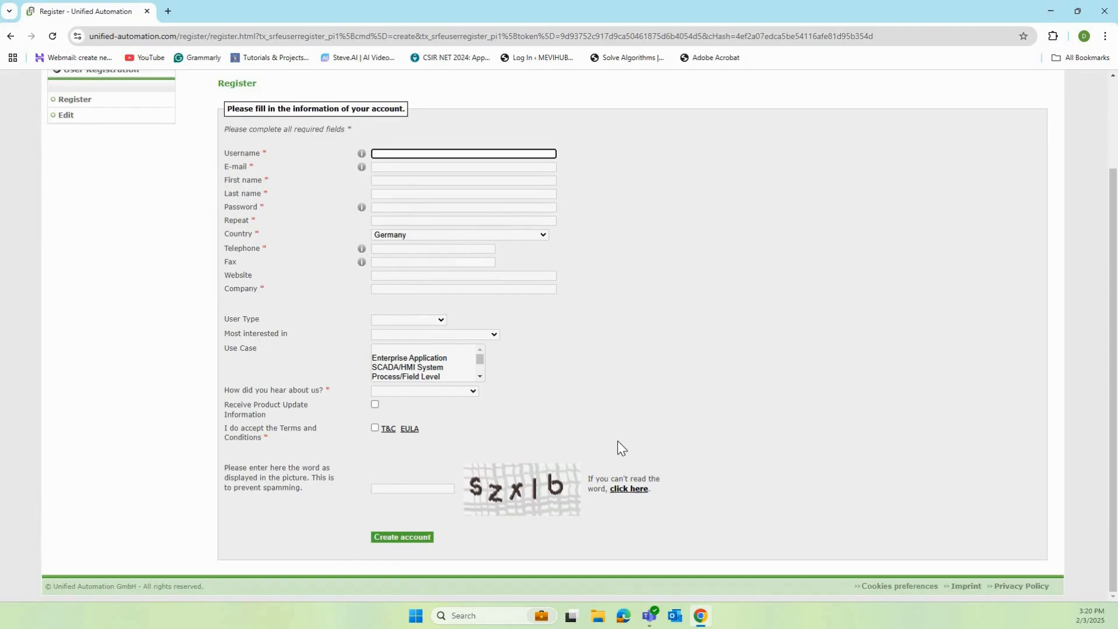
scroll(617, 447, "up", 2)
scroll(619, 448, "down", 2)
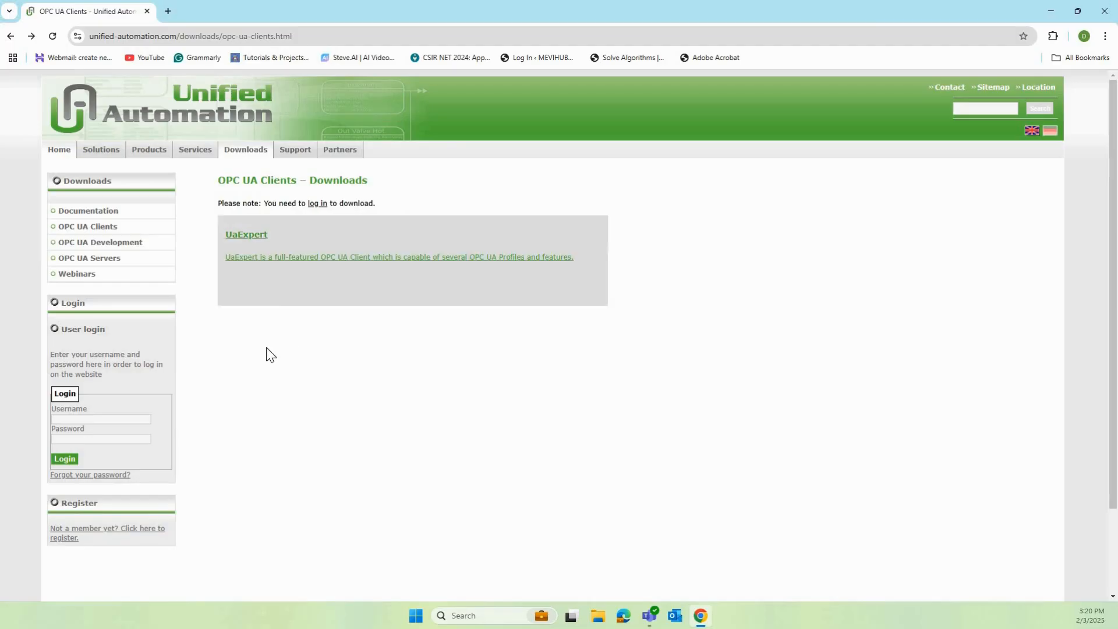
Download the UaExpert v1.7.1 setup file for Windows 64bit from the OPC UA Clients downloads
left_click(269, 292)
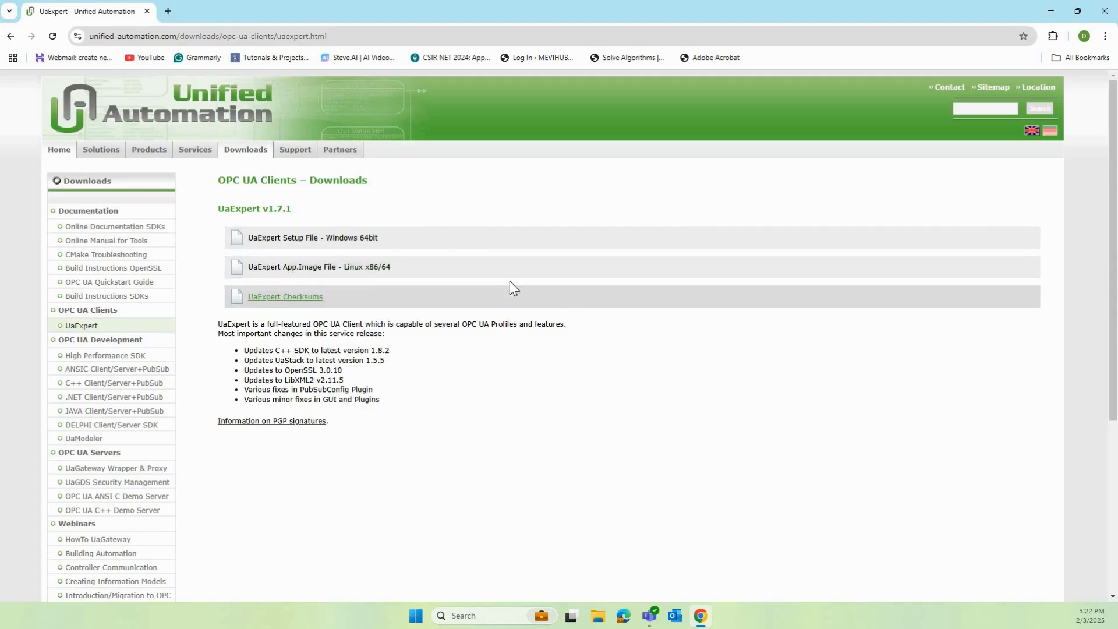
left_click(360, 242)
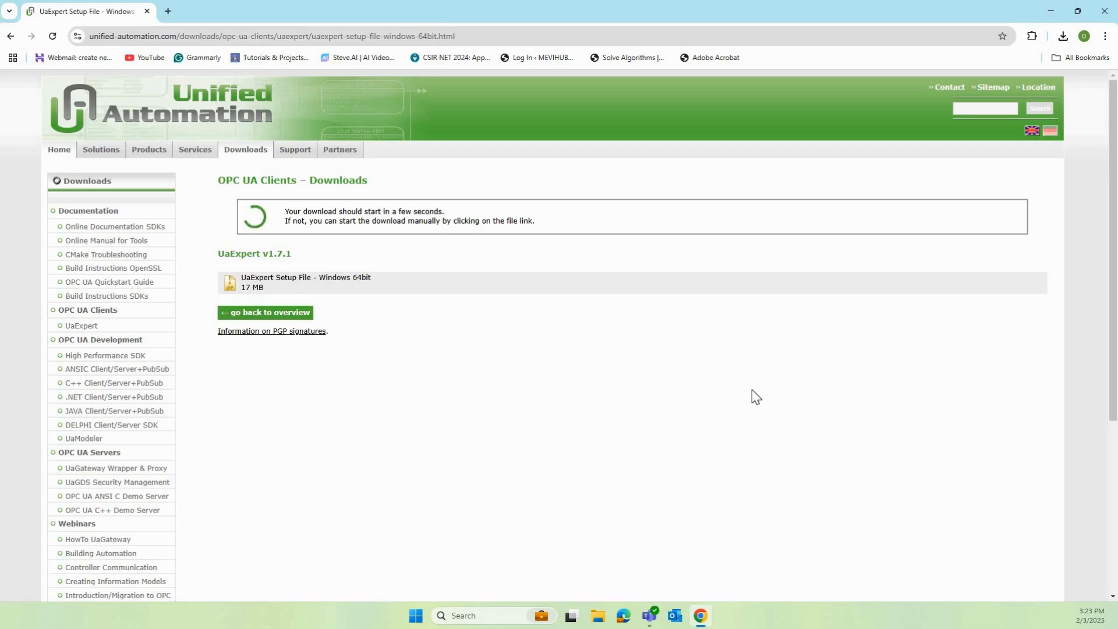
key("Return")
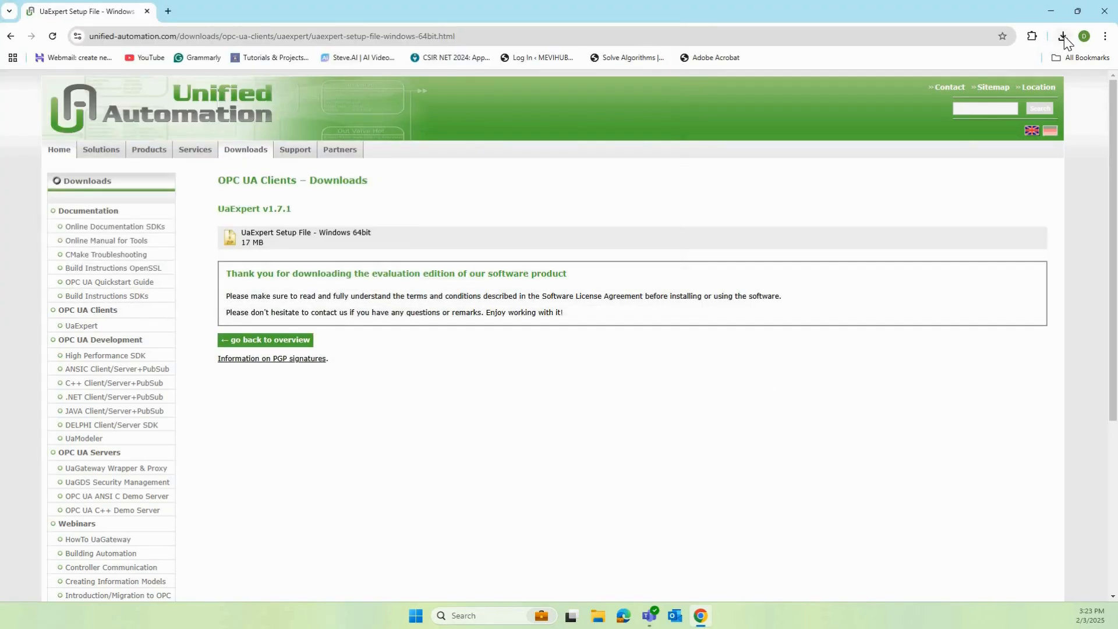
Show the downloaded UaExpert archive in its folder and launch the uaexpert-bin-win64-x86_64-ucrt-v1.7.1.540 installer package
left_click(1063, 37)
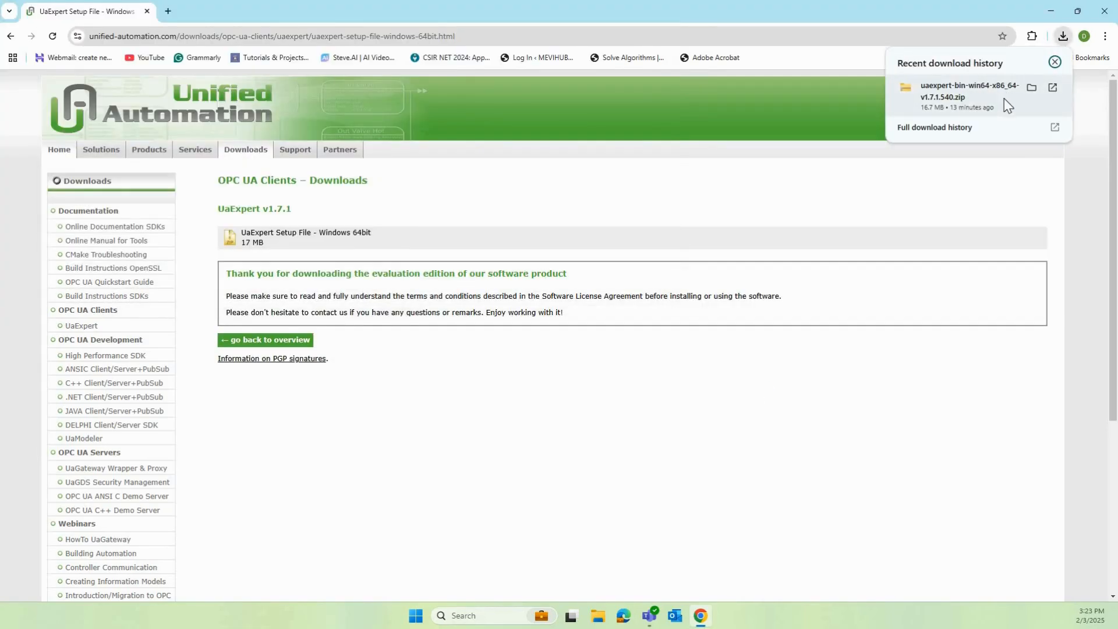
left_click(1031, 88)
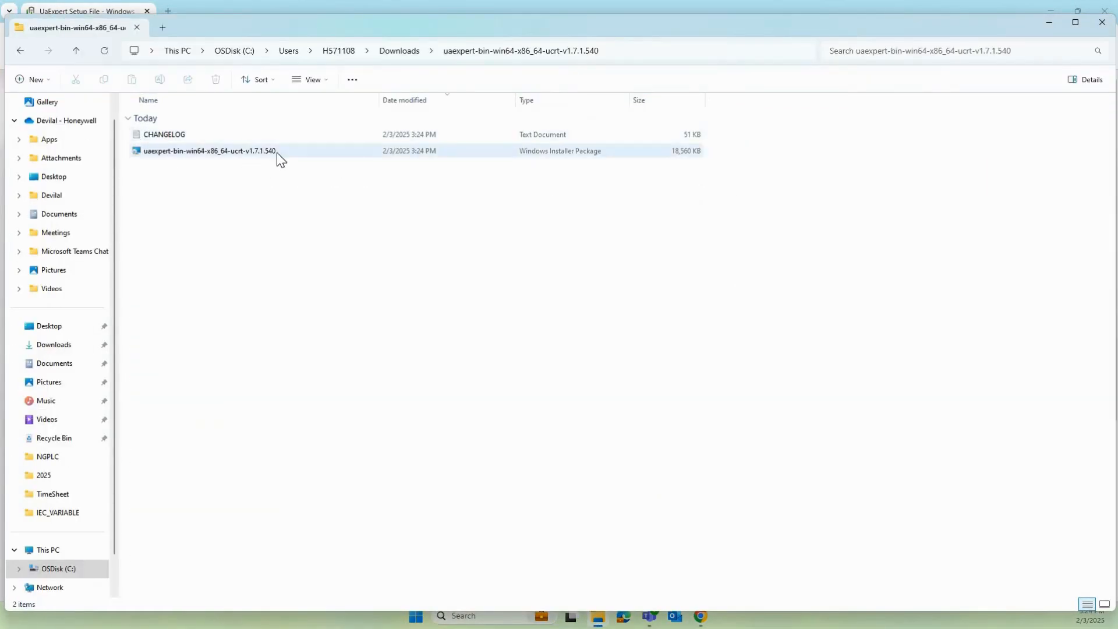
double_click(208, 153)
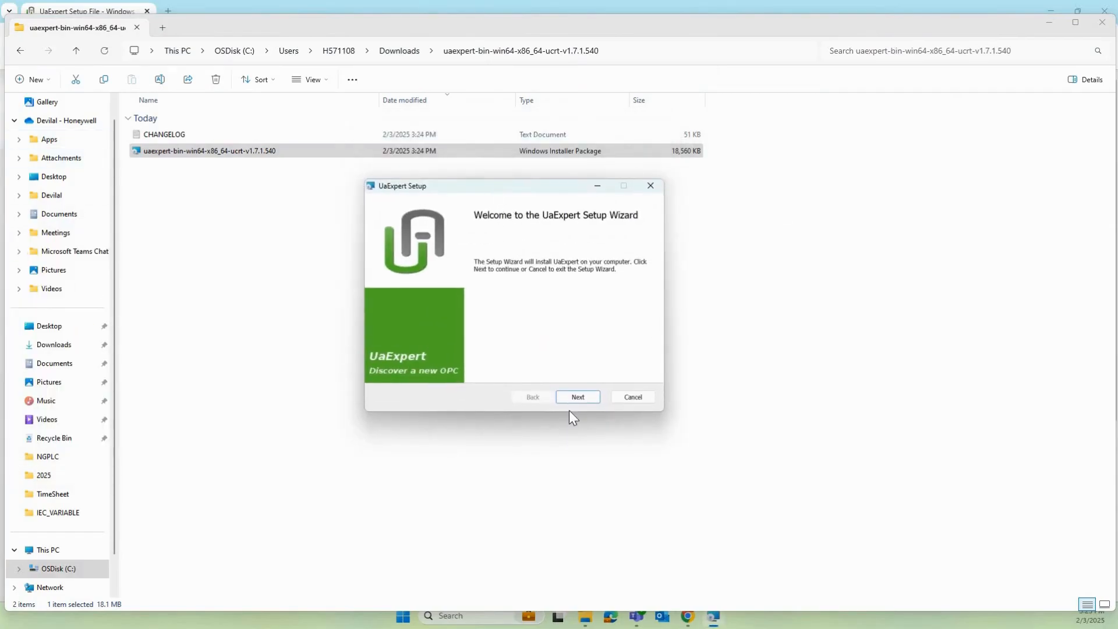
Install UaExpert with the license terms accepted and the default features and location, and finish the setup wizard
left_click(580, 421)
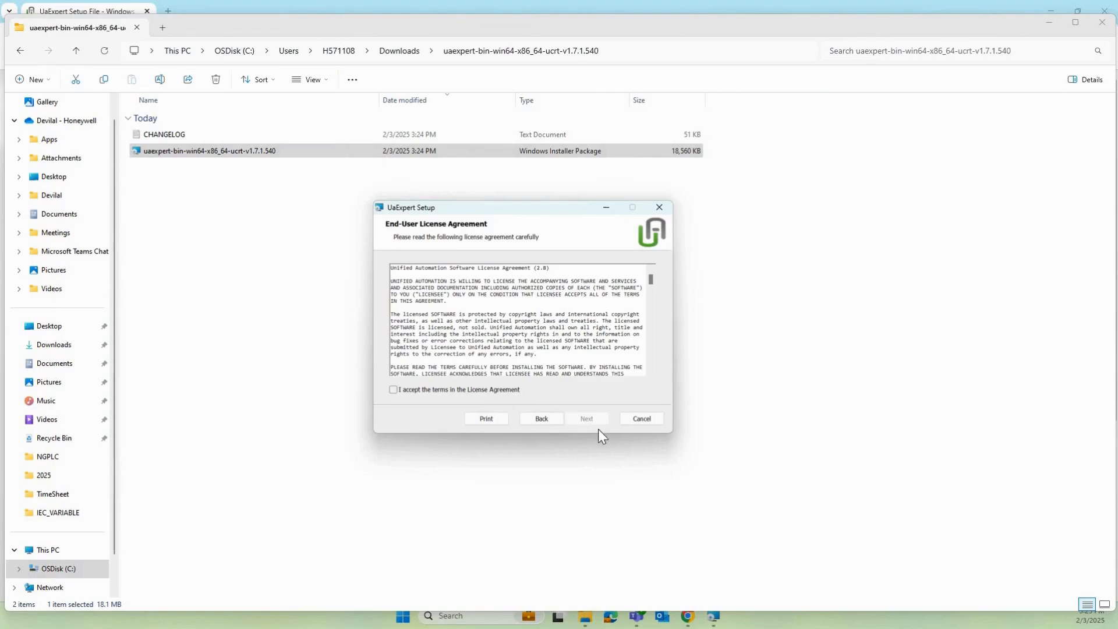
left_click(394, 390)
left_click(587, 421)
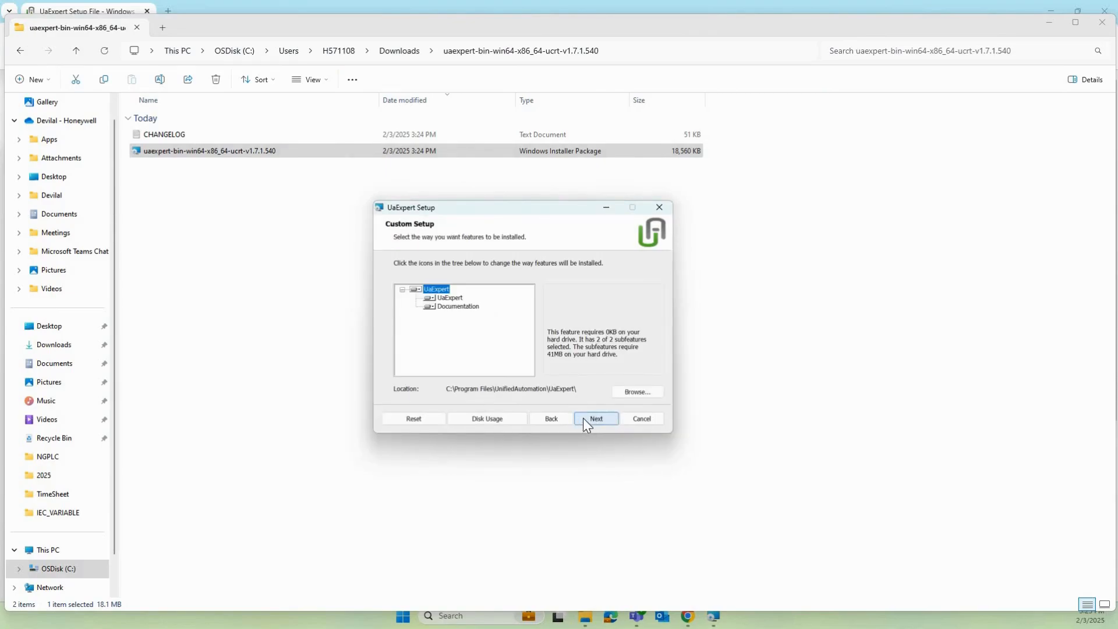
left_click(584, 419)
left_click(584, 420)
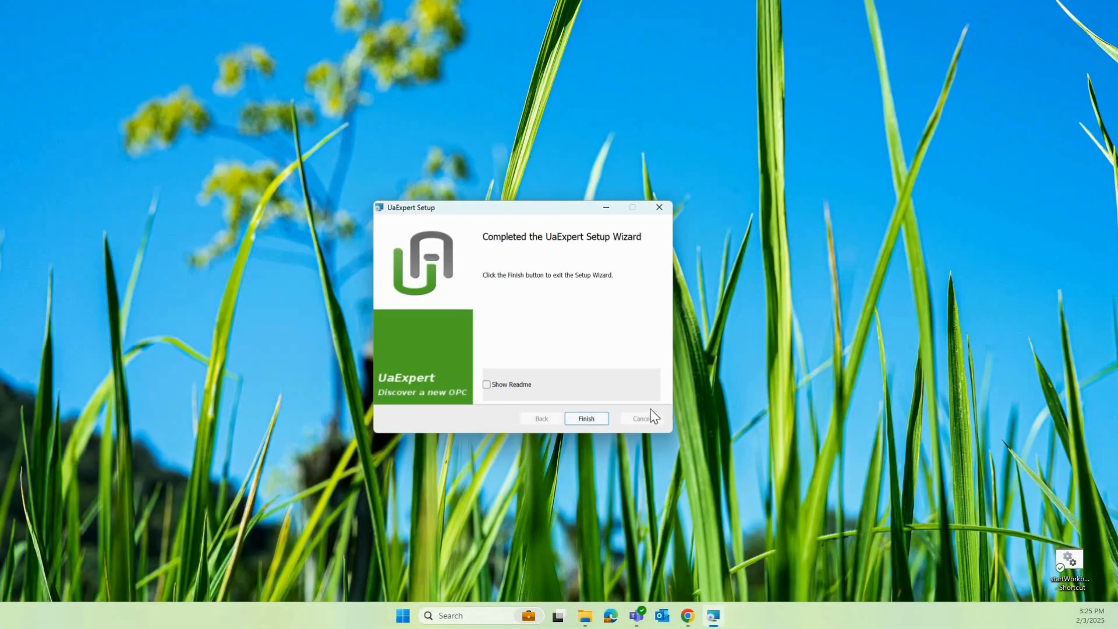
left_click(605, 418)
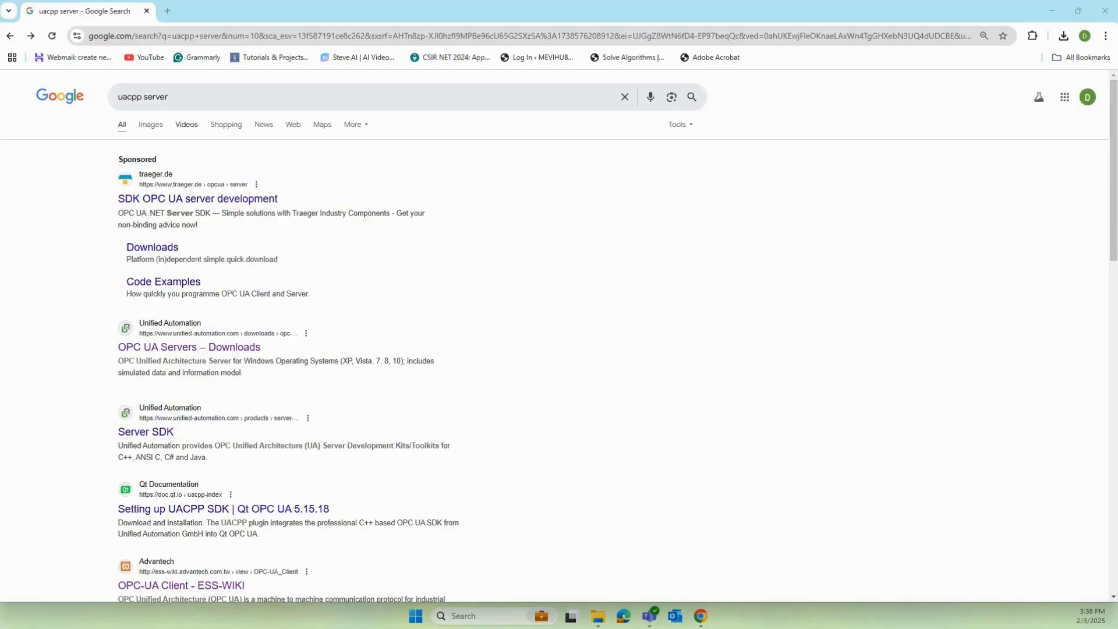
Search the web for "uacpp server" and download the OPC UA C++ Demo Server V1.8.6 Windows setup from Unified Automation
left_click(615, 97)
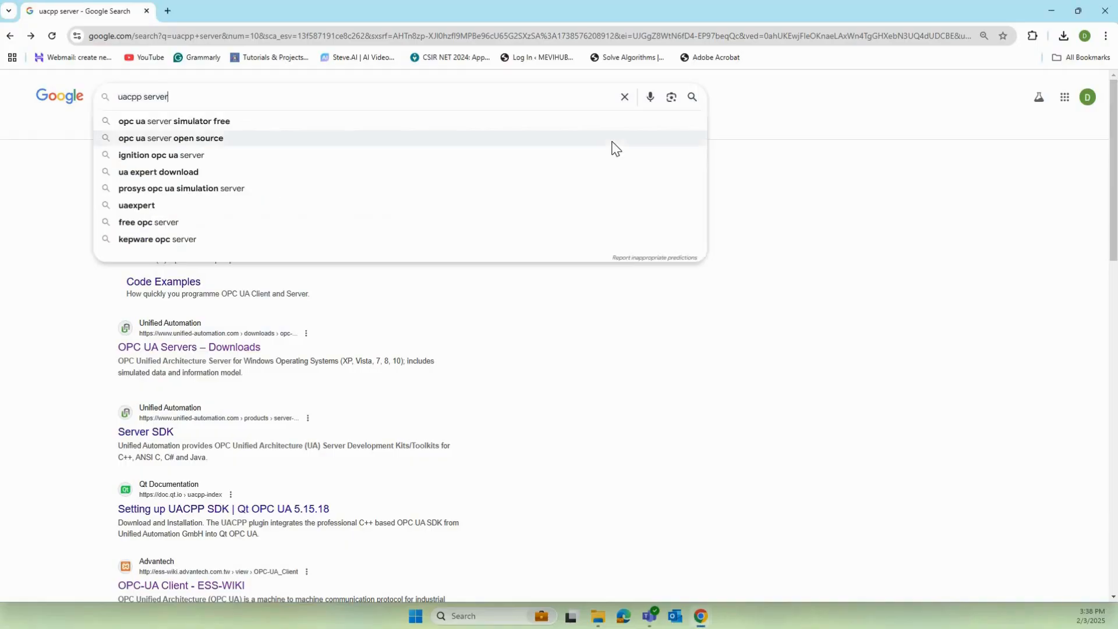
key("Return")
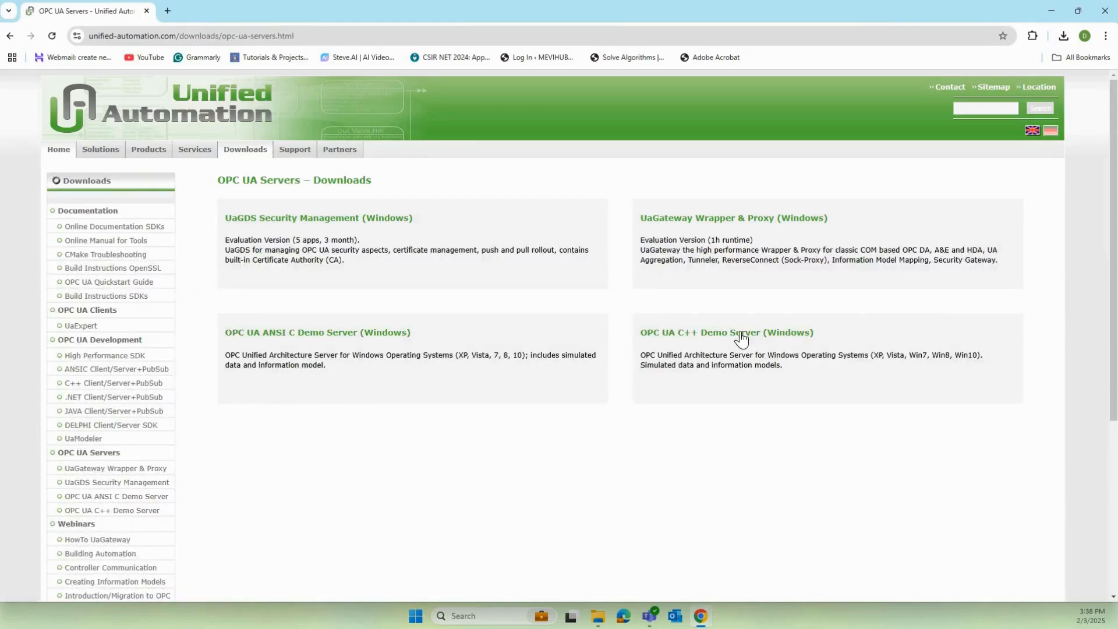
left_click(1008, 394)
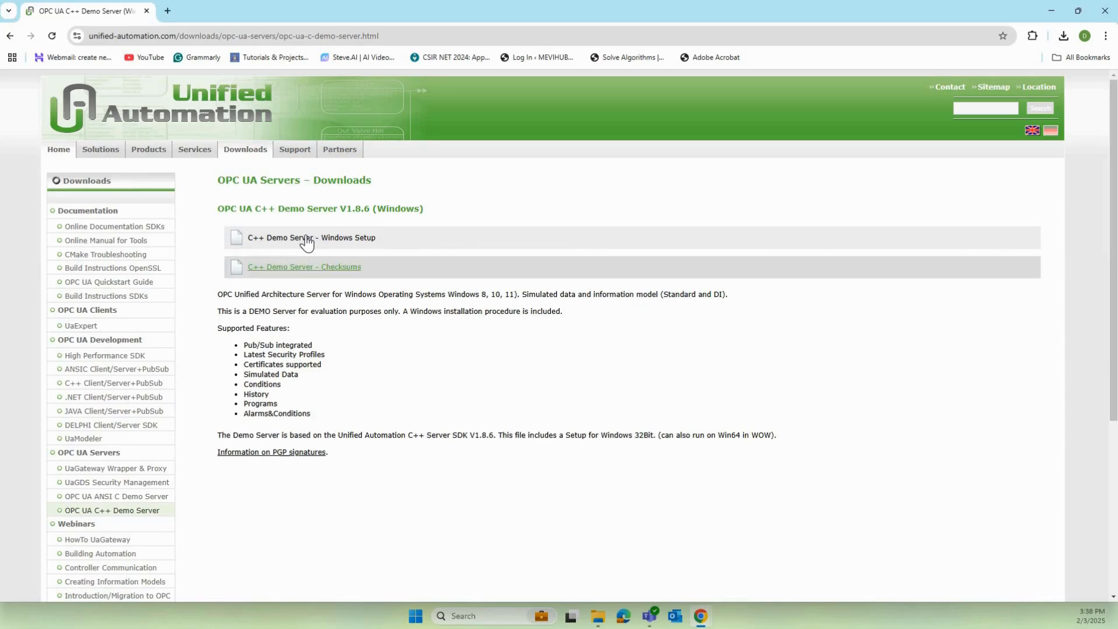
left_click(307, 240)
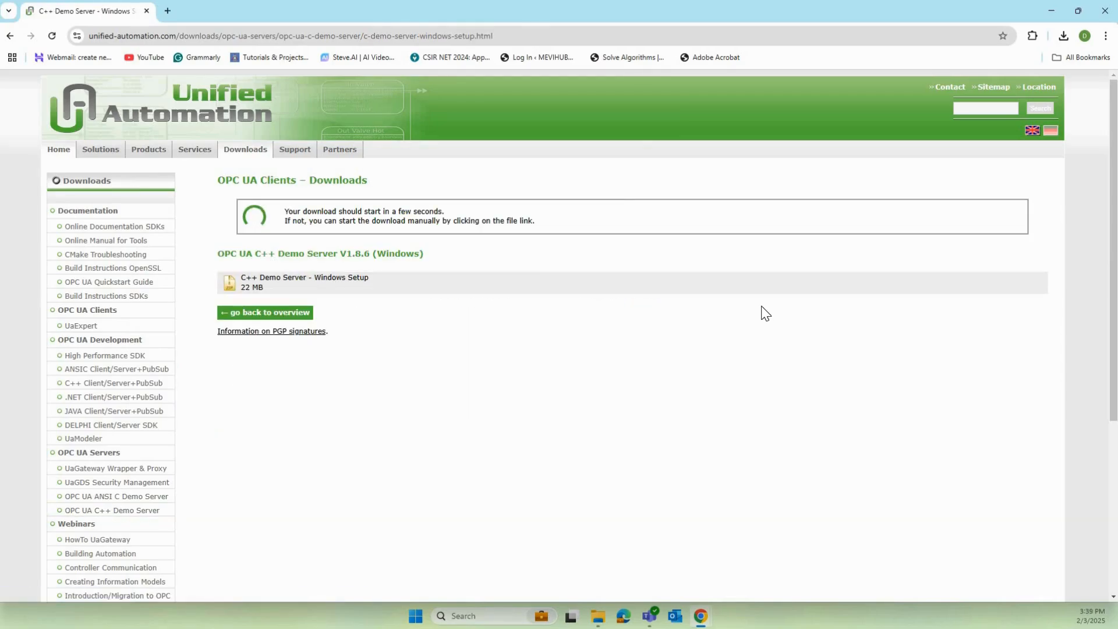
key("Return")
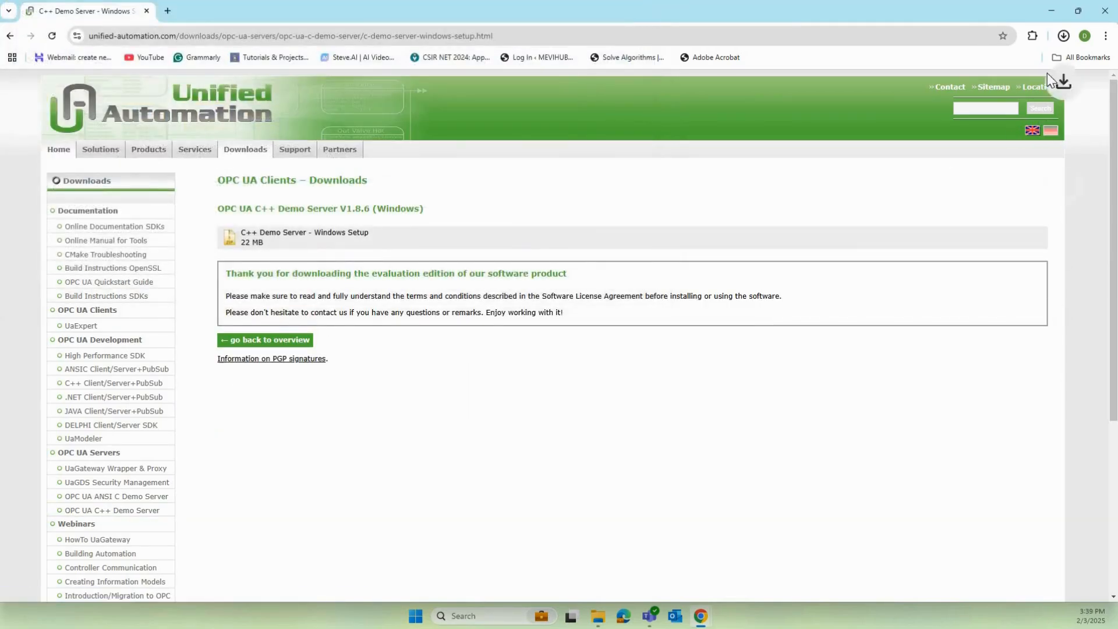
Switch to the extracted download folder and run the uaservercpp-win32-x86-vs2015-v1.8.6-641 application as administrator
key("alt+Tab")
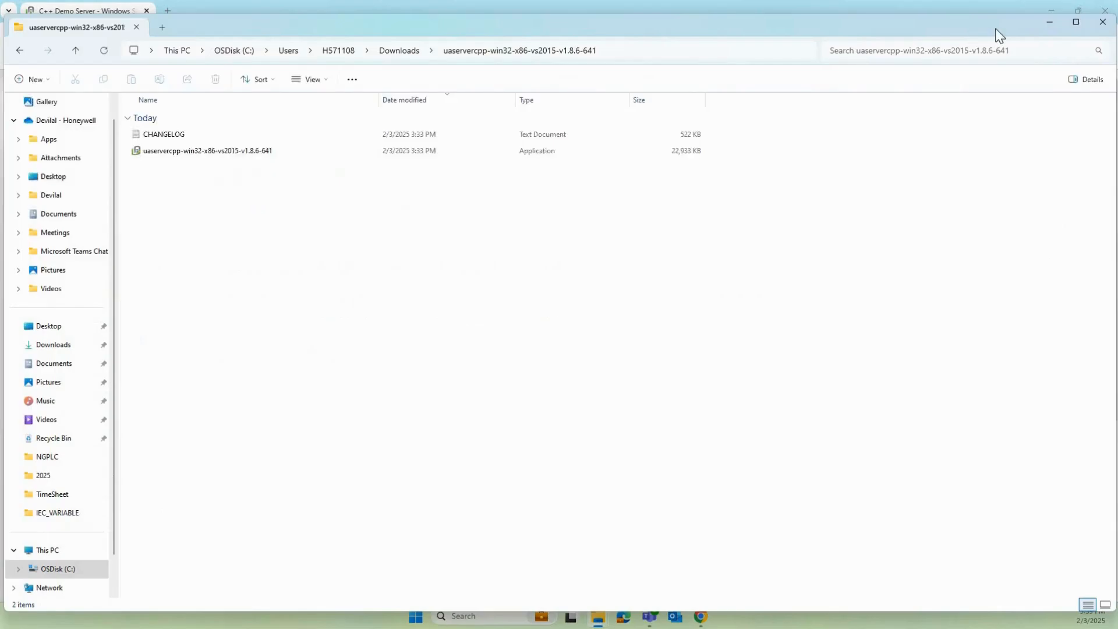
left_click(1076, 23)
left_click(158, 137)
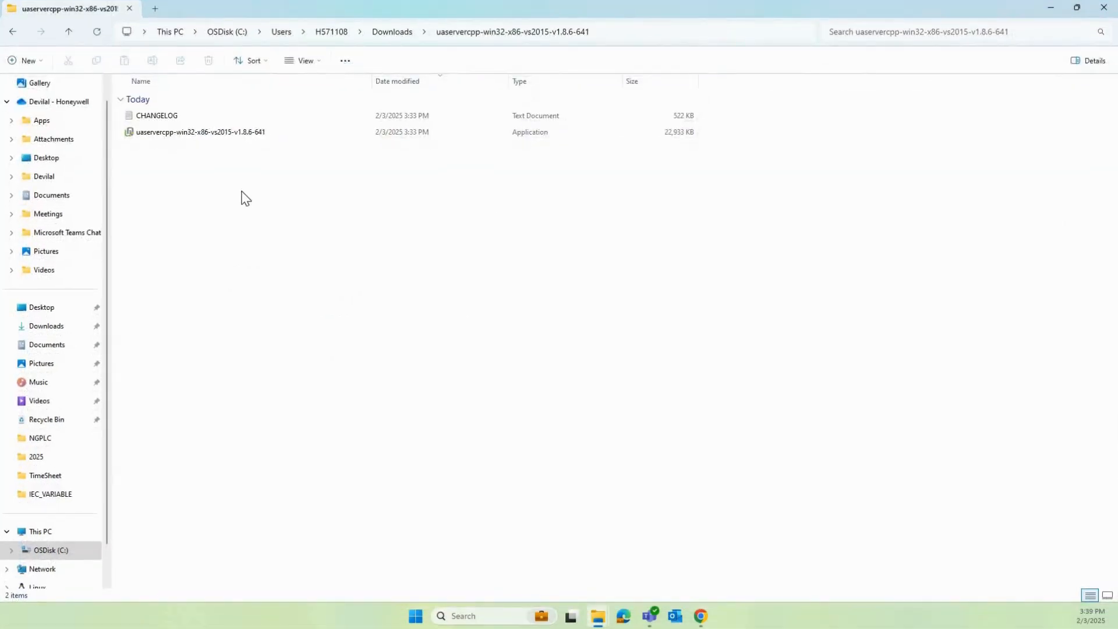
key("shift+F10")
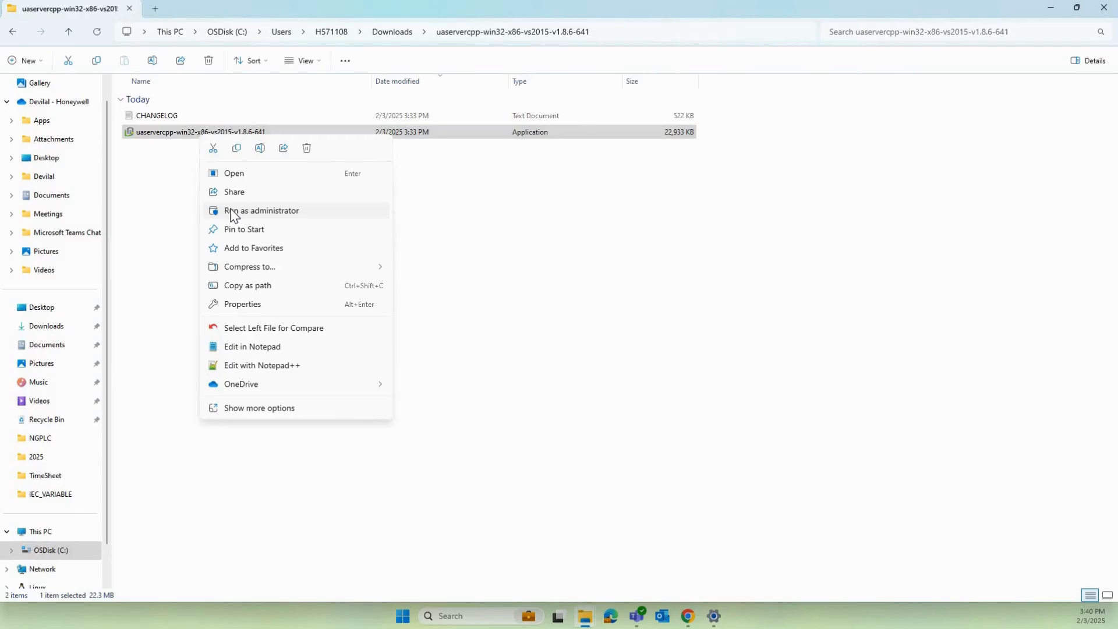
left_click(232, 213)
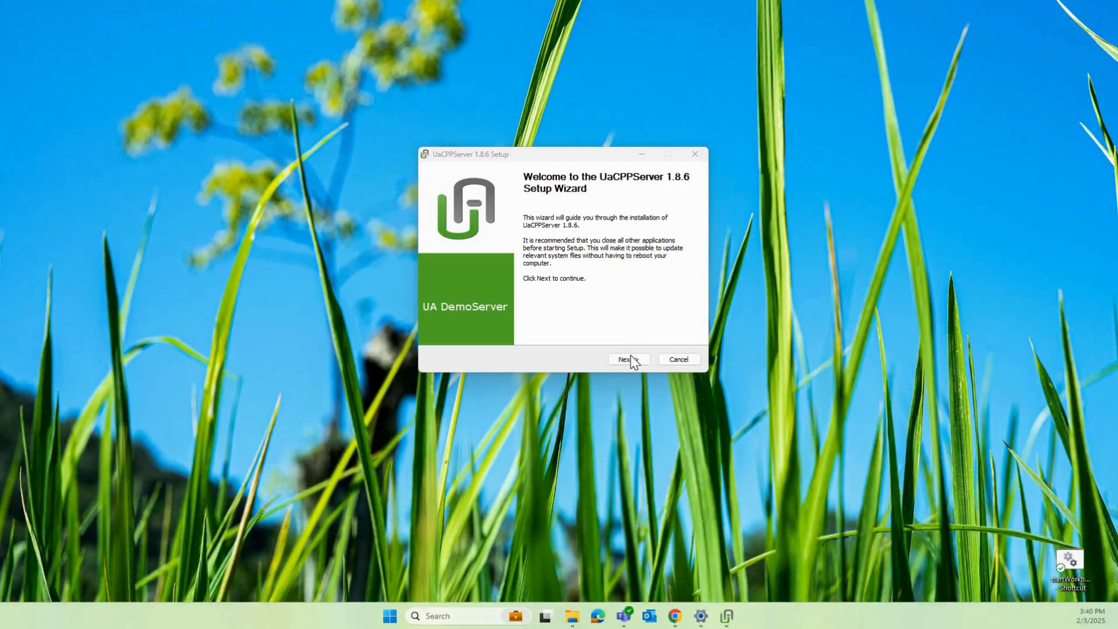
Install UaCPPServer 1.8.6 with the license terms accepted and the default destination folder, and finish the setup wizard
left_click(631, 359)
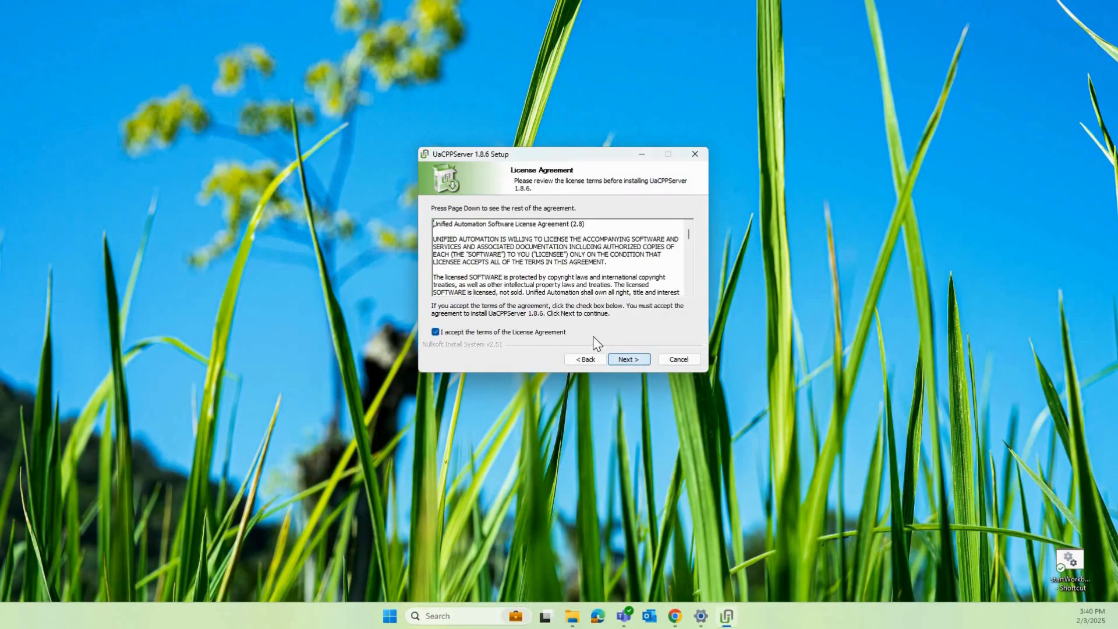
left_click(491, 333)
left_click(623, 362)
left_click(623, 362)
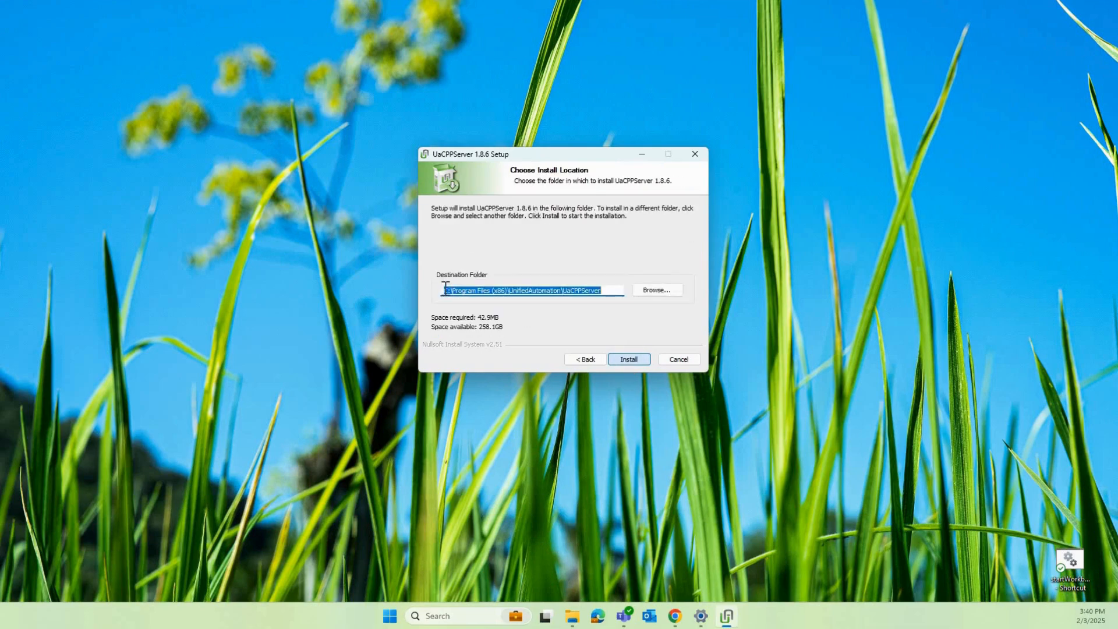
left_click(628, 359)
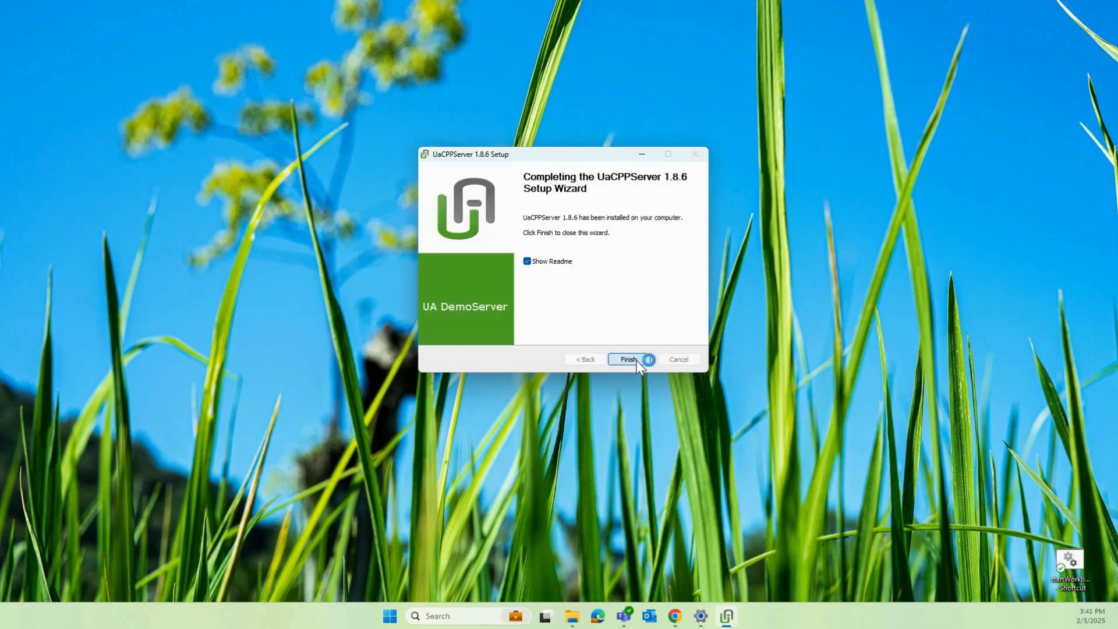
left_click(637, 361)
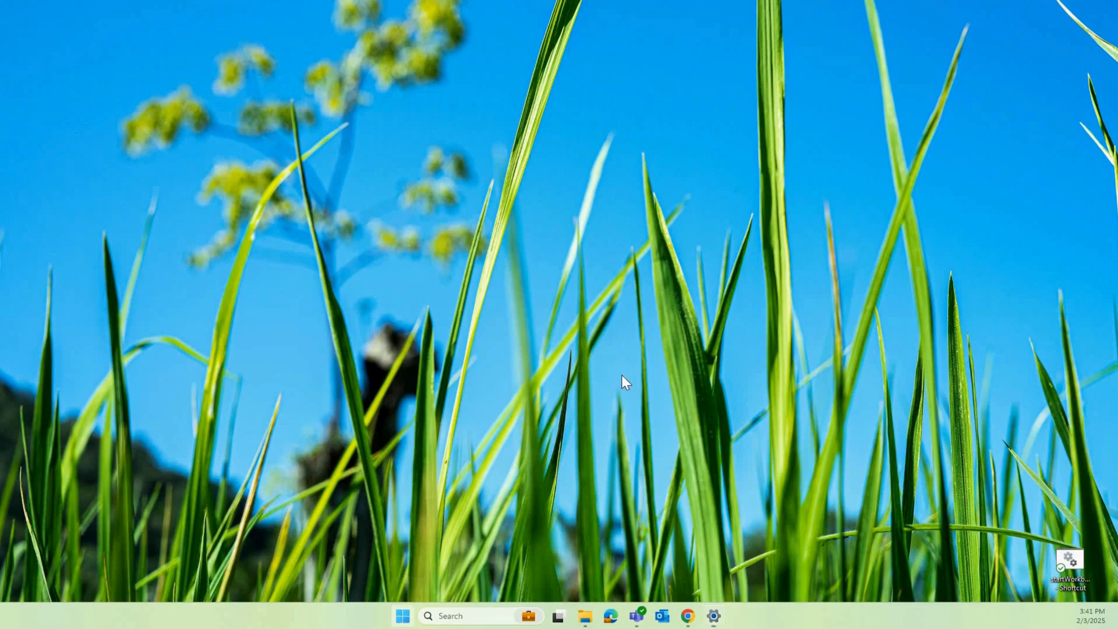
key("super")
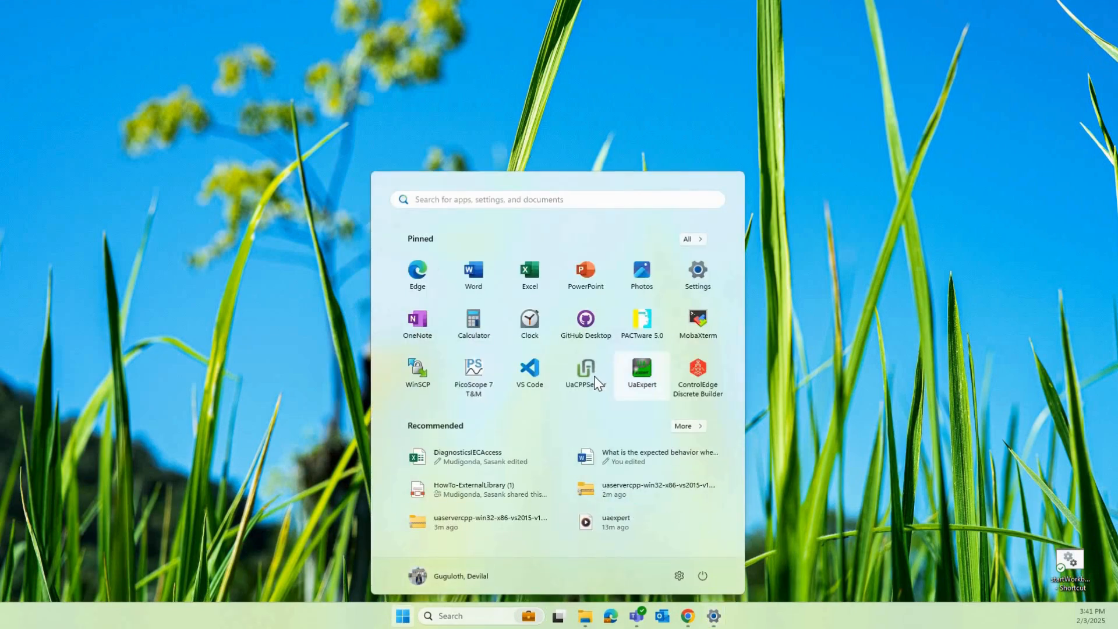
left_click(900, 244)
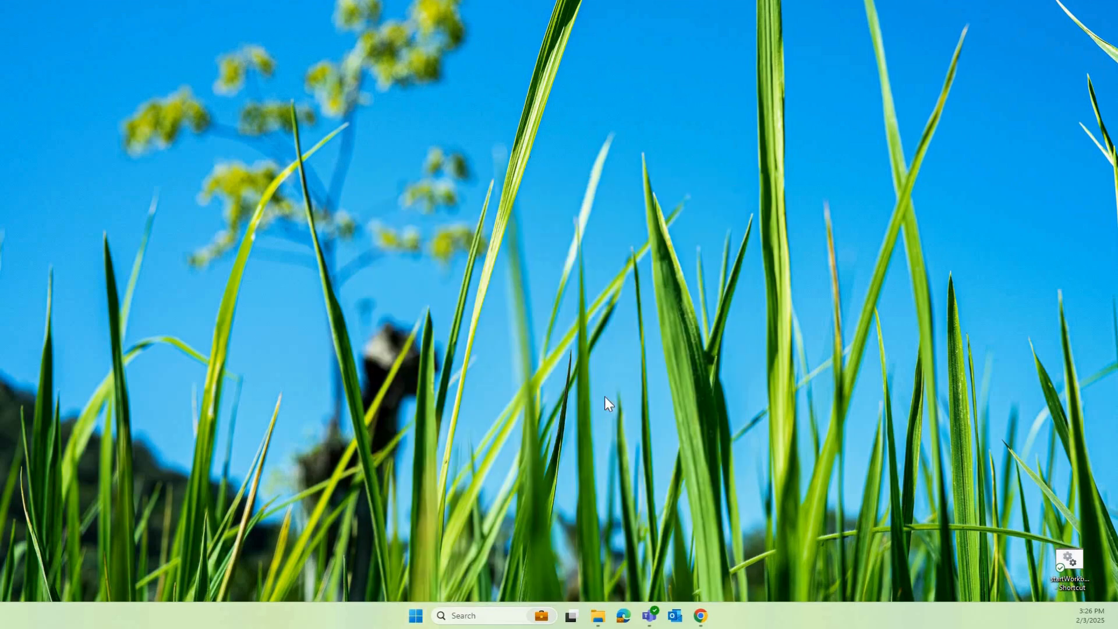
Launch UaExpert from the pinned apps and maximize its window
key("super")
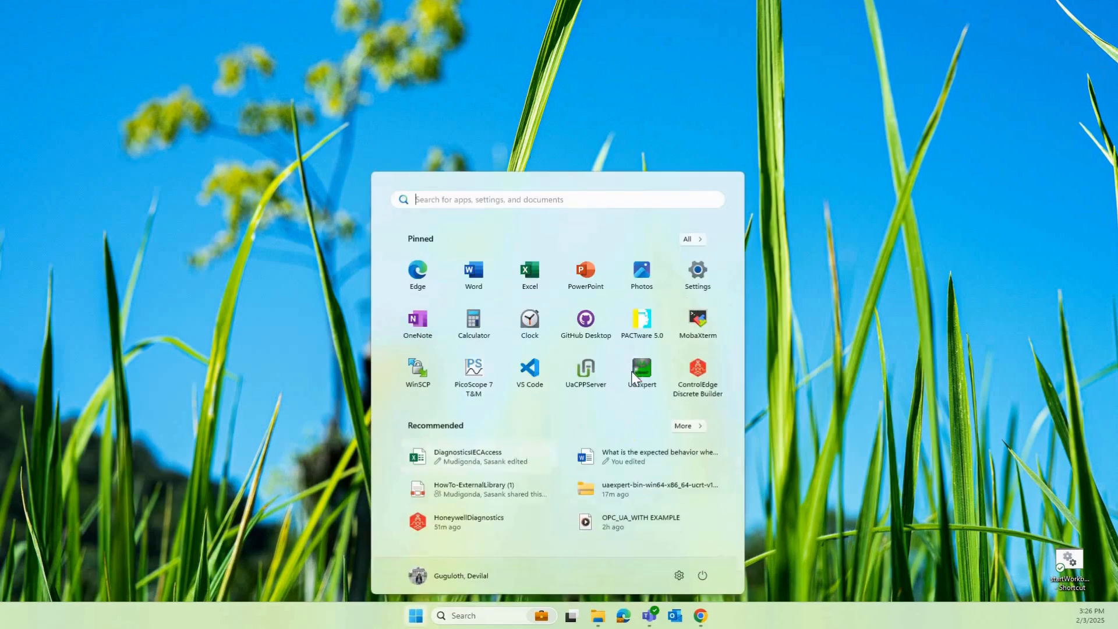
left_click(933, 442)
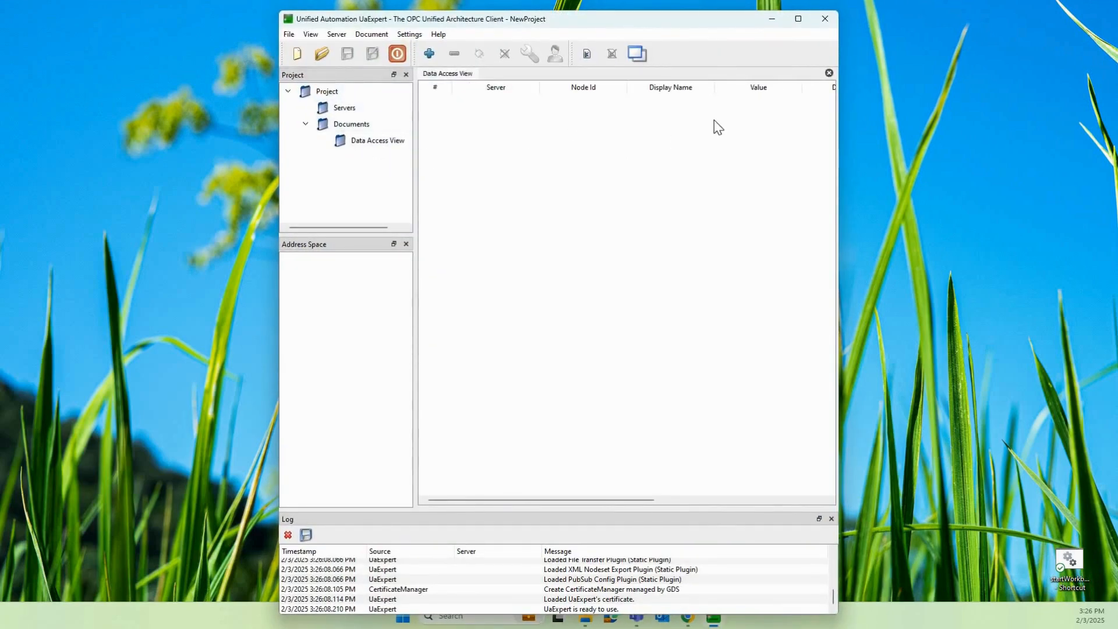
left_click(797, 18)
Start adding a server and create a custom discovery entry with the URL opc.tcp://192.168.1.254:4840
left_click(152, 38)
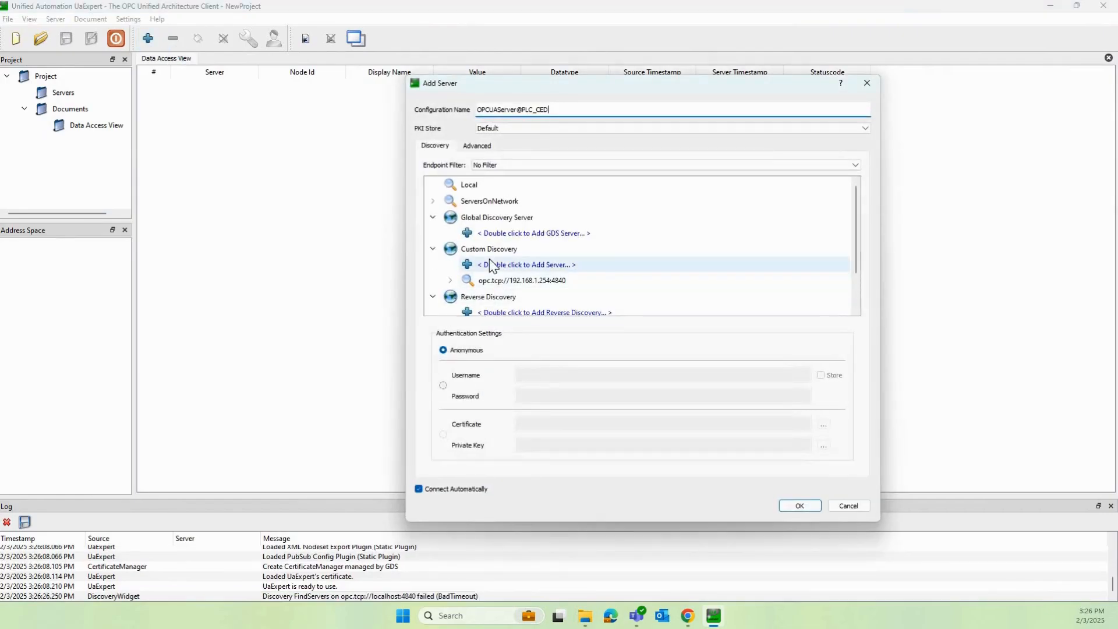
double_click(491, 266)
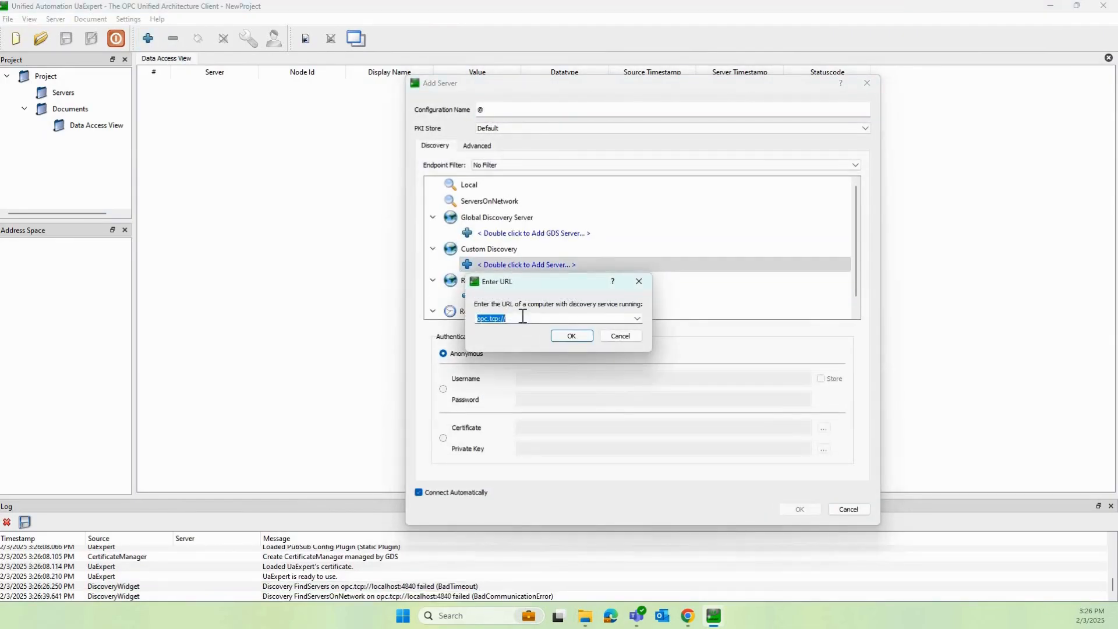
left_click(522, 318)
type("192.168.1.254:4840")
left_click(570, 336)
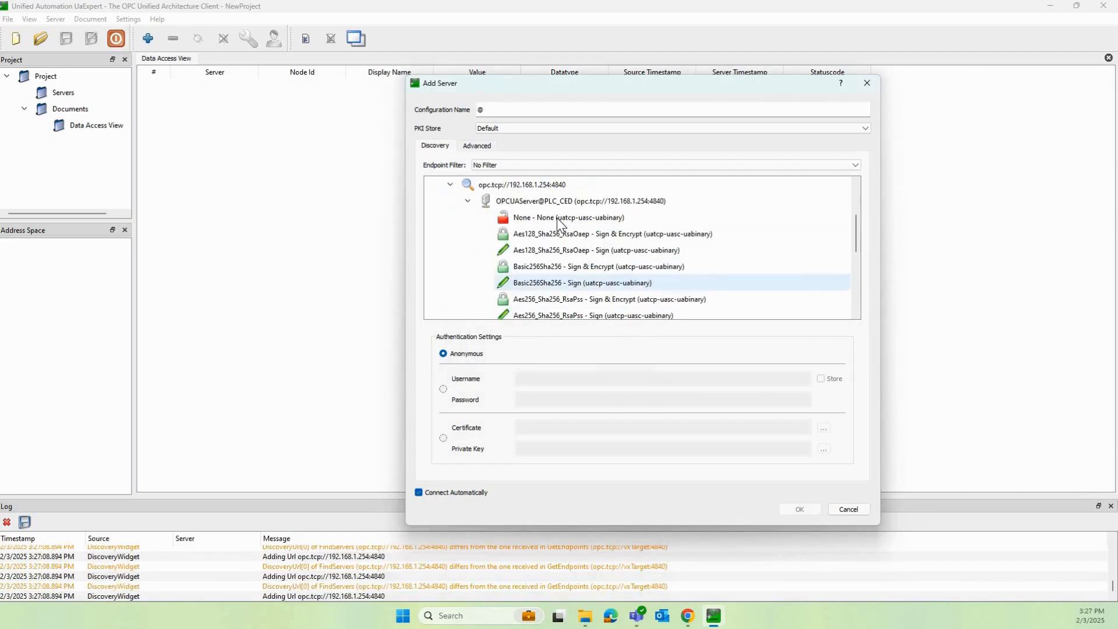
Connect to OPCUAServer@PLC_CED through its second None - None (uatcp-uasc-uabinary) endpoint, using anonymous authentication
left_click(562, 219)
scroll(568, 245, "down", 1)
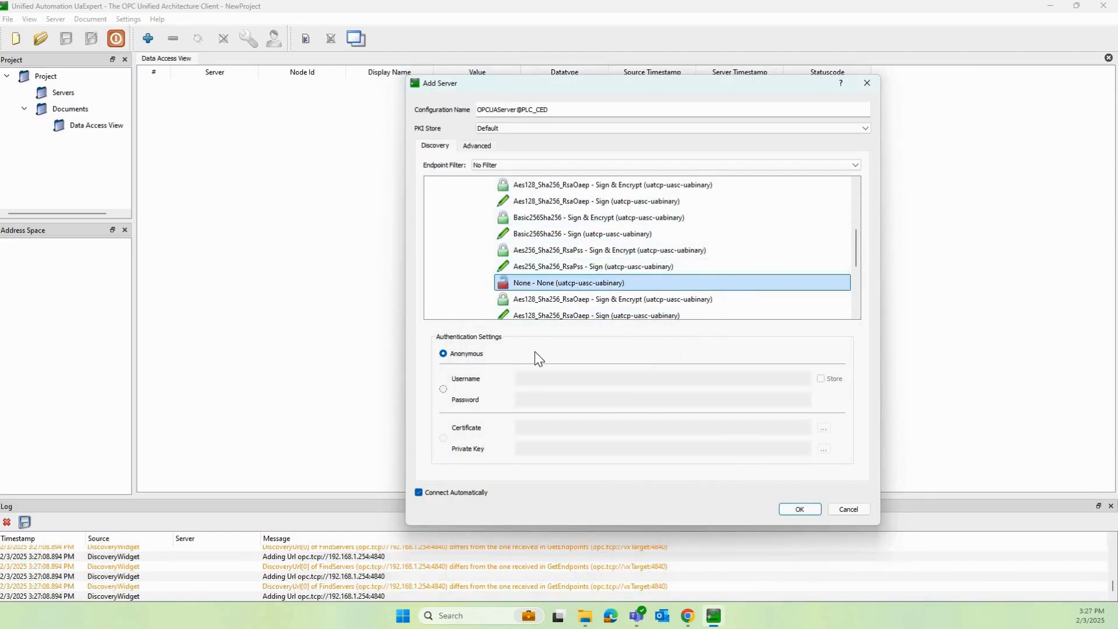
key("Return")
right_click(89, 106)
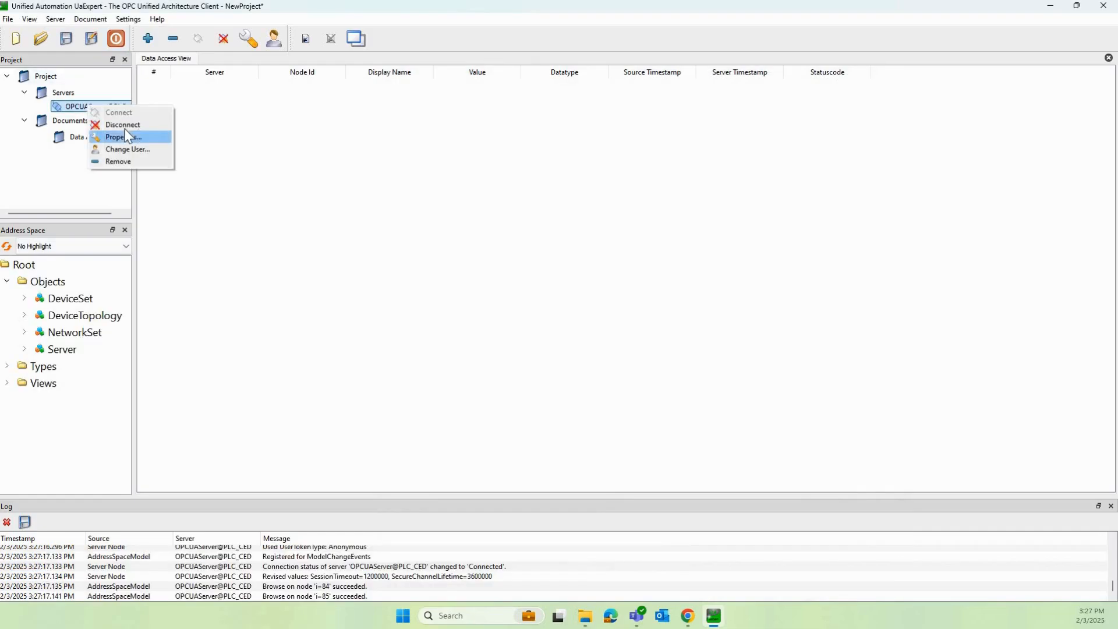
left_click(195, 29)
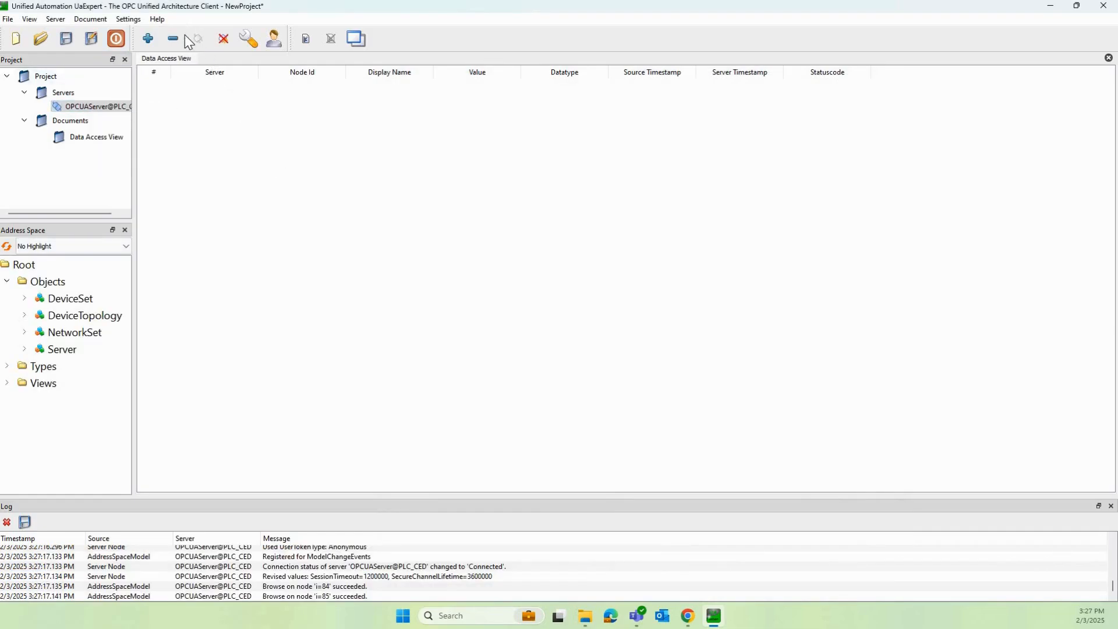
Expand the address space through DeviceSet, PLC_CED, Resources, Application and Programs down to the variables of PLC_PRG, widening the tree area
left_click(27, 299)
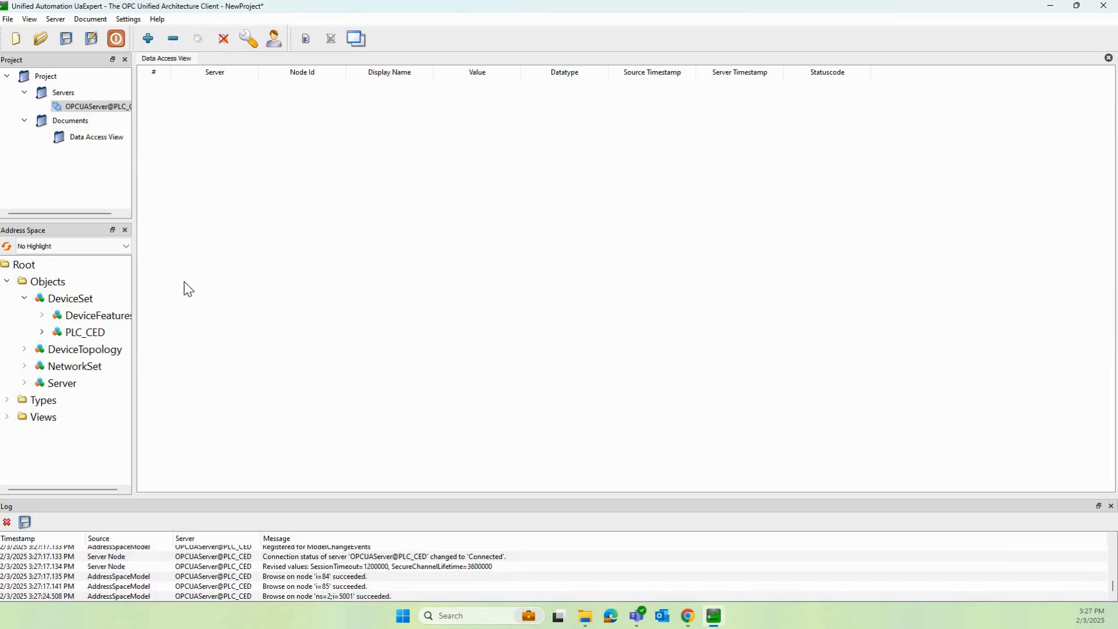
left_click(42, 332)
left_click_drag(134, 277, 191, 276)
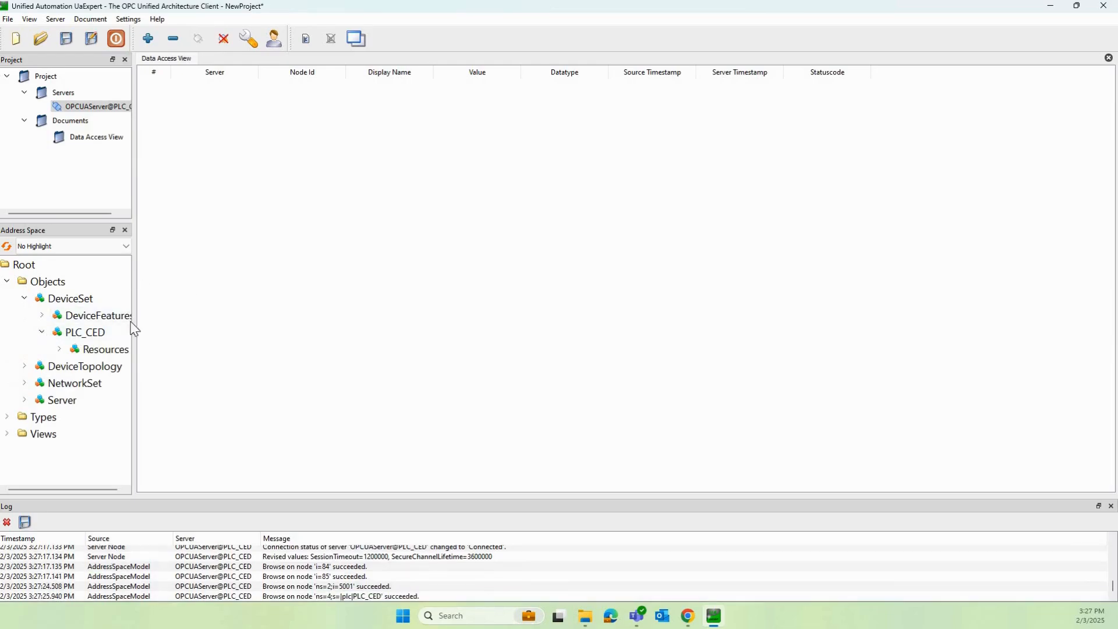
left_click(60, 349)
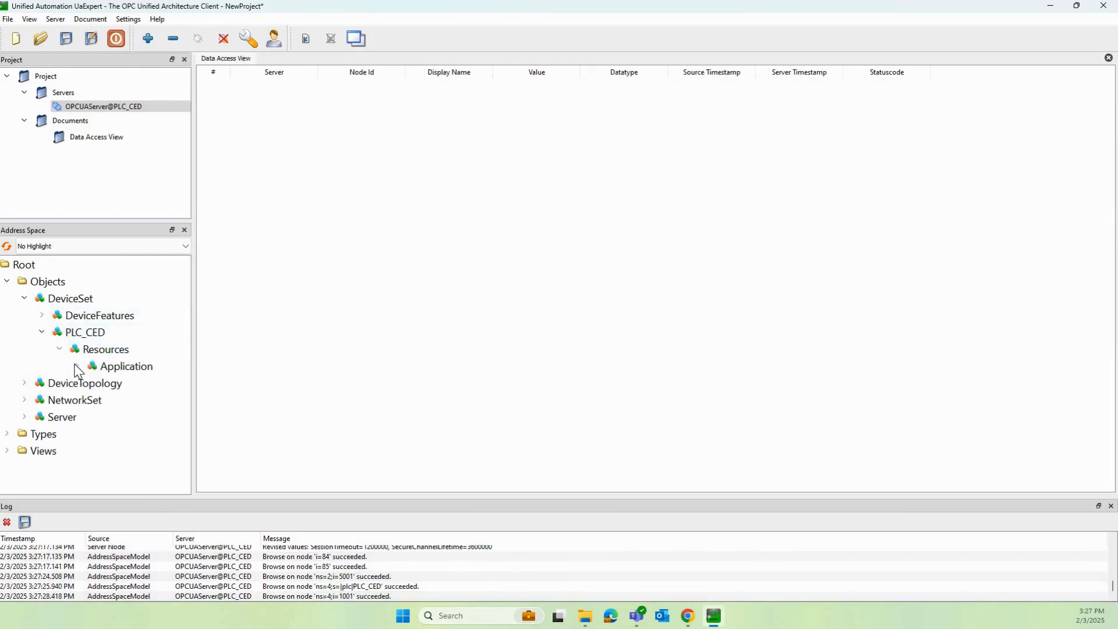
double_click(108, 371)
scroll(107, 361, "down", 2)
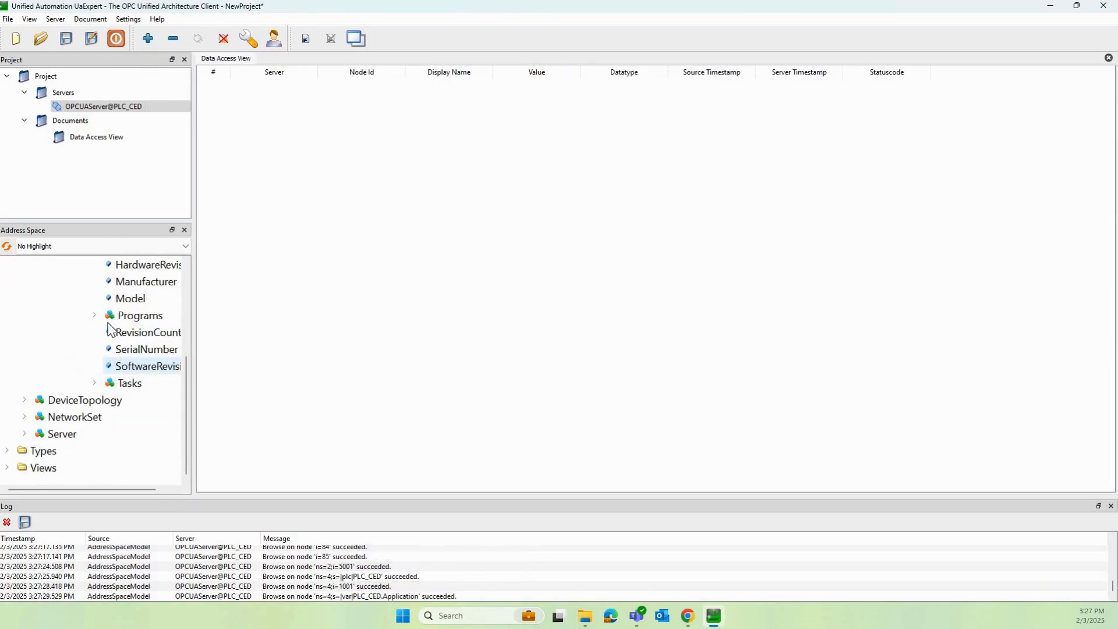
double_click(164, 322)
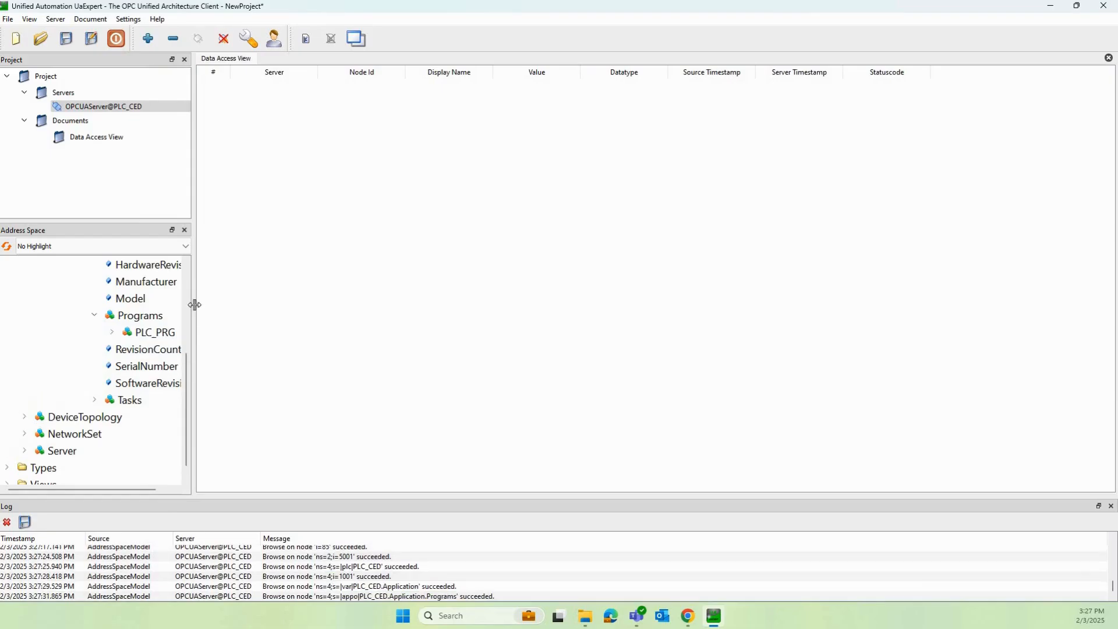
double_click(125, 336)
Add the PLC_PRG variables Bit_1, Bit_2, iVal_1 and iVal_2 to the Data Access View for monitoring
left_click_drag(164, 353, 381, 294)
left_click_drag(171, 370, 366, 335)
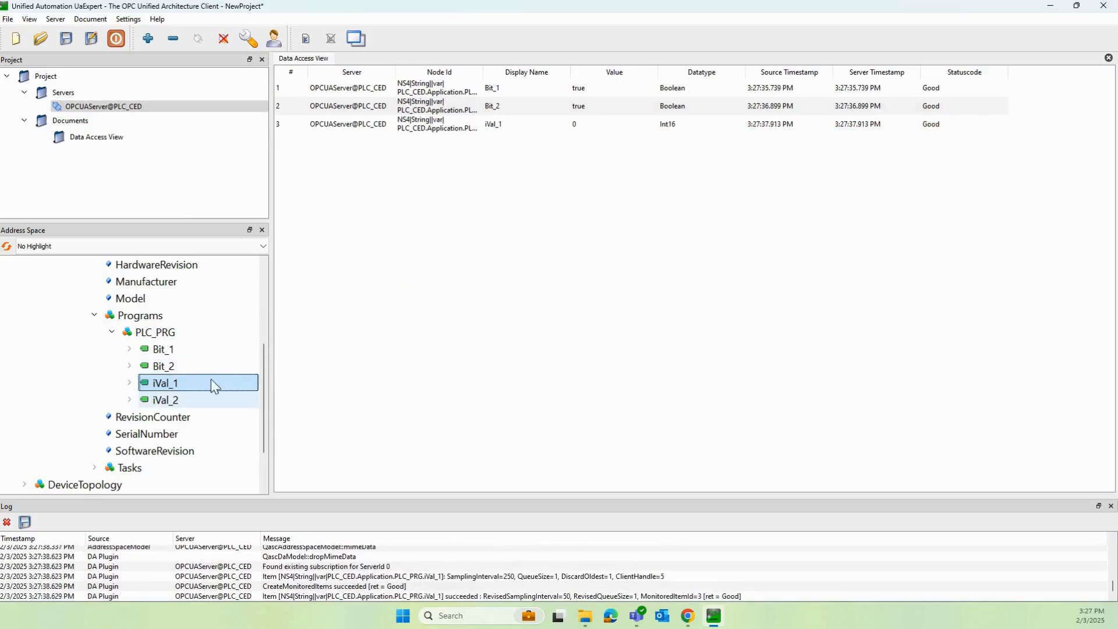
left_click_drag(166, 399, 350, 245)
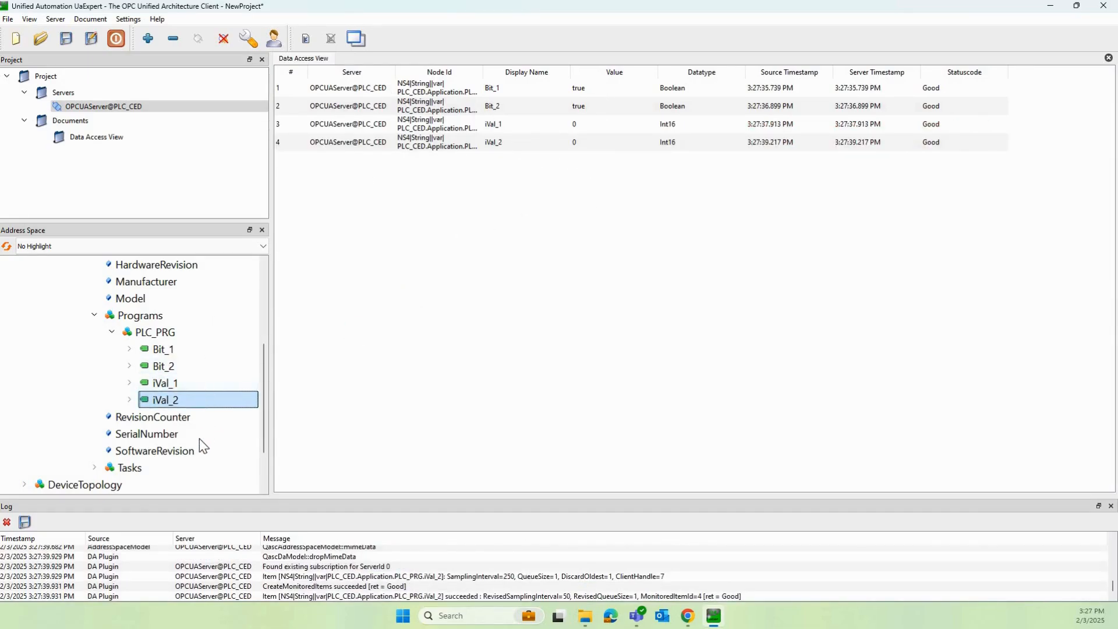
scroll(201, 434, "down", 1)
scroll(201, 434, "up", 1)
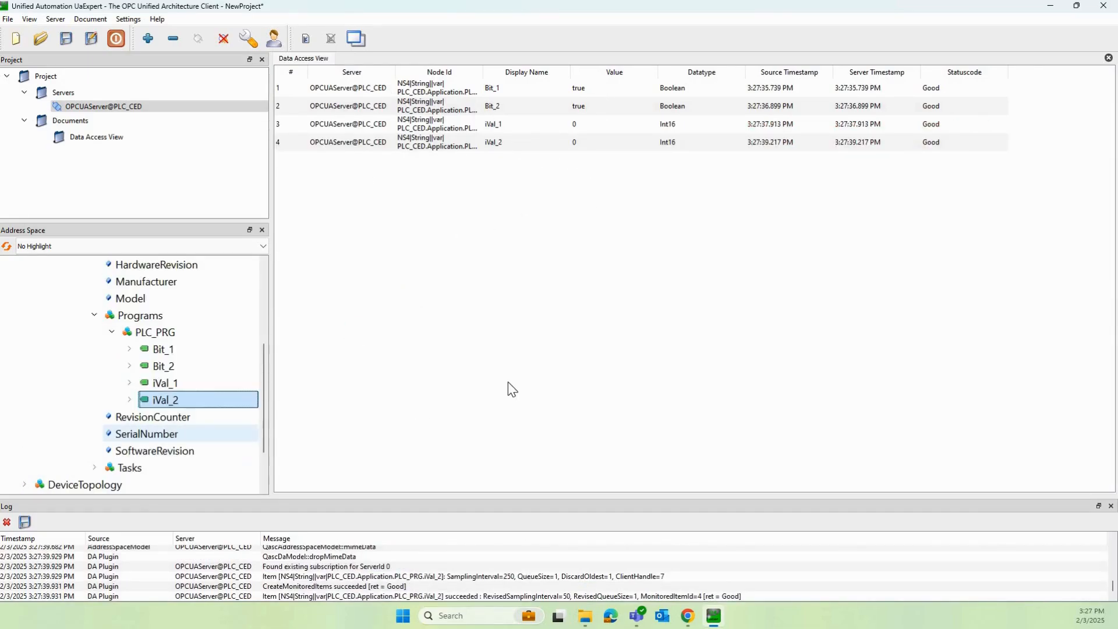